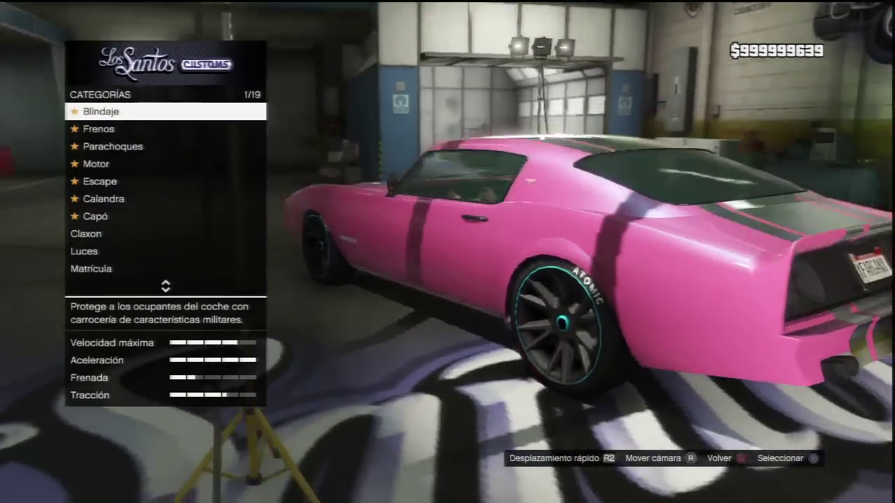
Open the window tint options (Ventanillas) for the pink car in the Los Santos Customs categories.
key(Down)
key(Down)
key(Down)
key(Down)
key(Down)
key(Down)
key(Down)
key(Down)
key(Down)
key(Down)
key(Down)
key(Down)
key(Down)
key(Down)
key(Down)
key(Down)
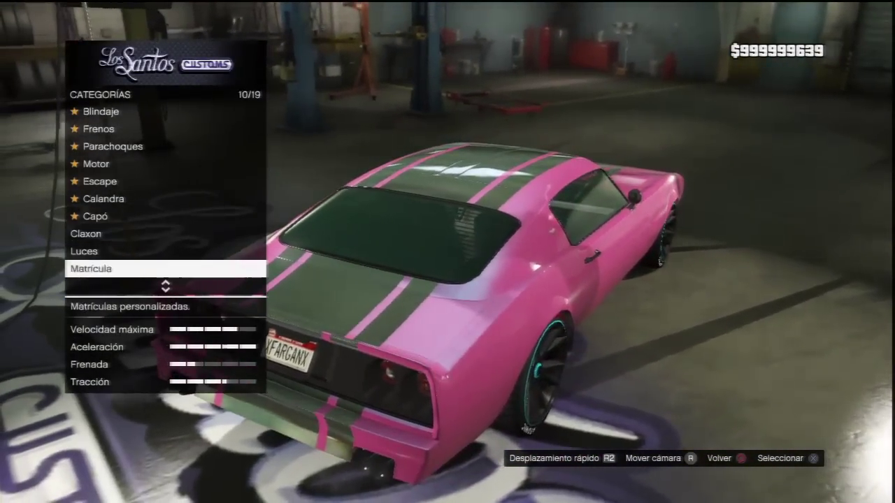
key(Down)
key(Down)
key(Down)
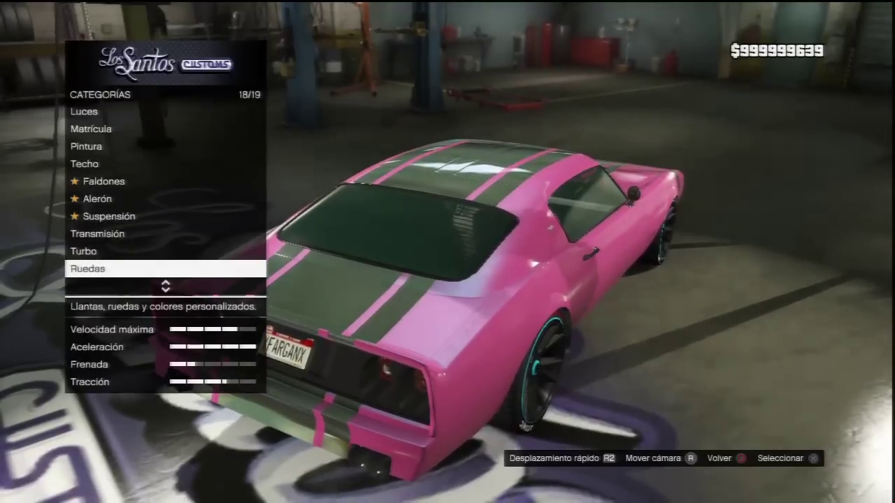
key(Up)
key(Return)
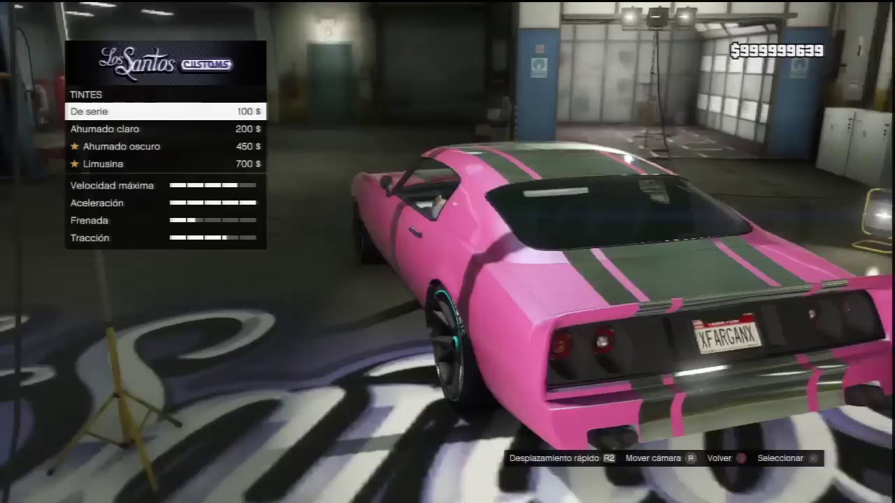
Compare the car's current windows with the De serie tint preview and leave the tint options without buying.
key(Down)
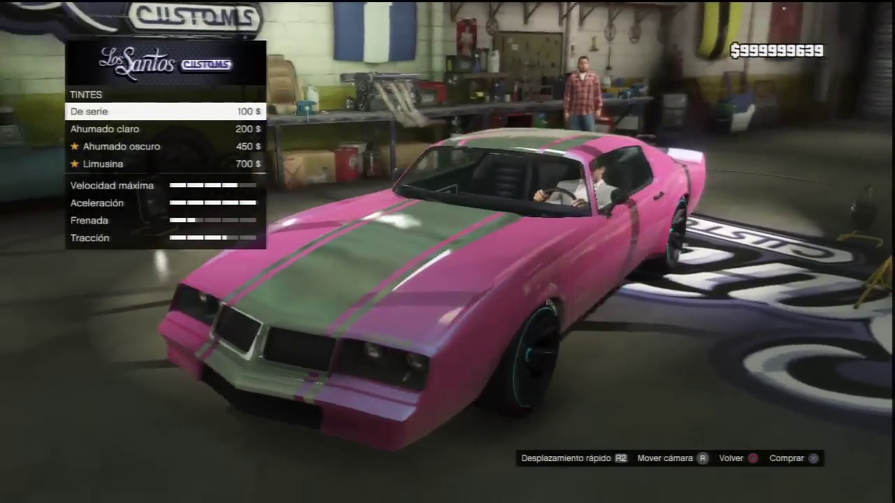
key(Escape)
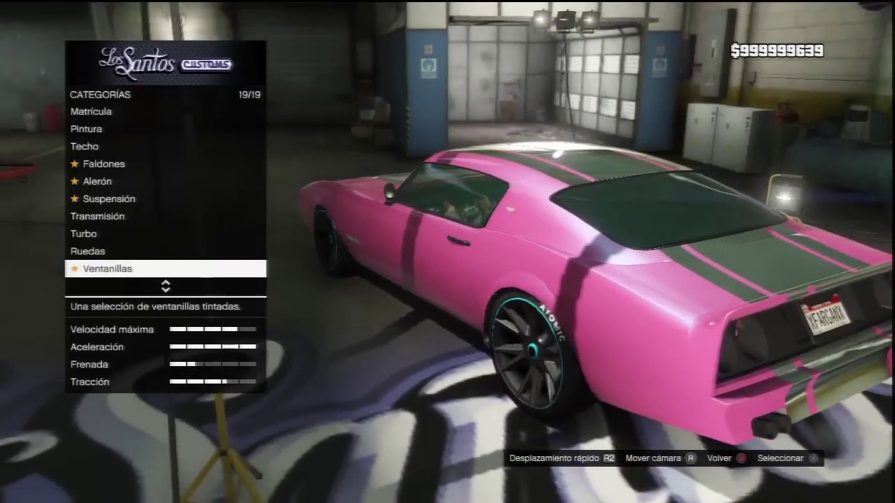
key(Return)
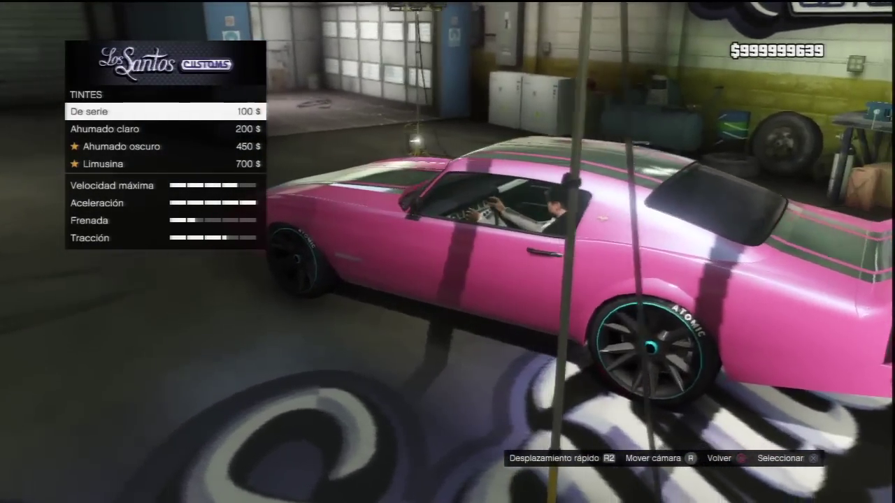
key(Escape)
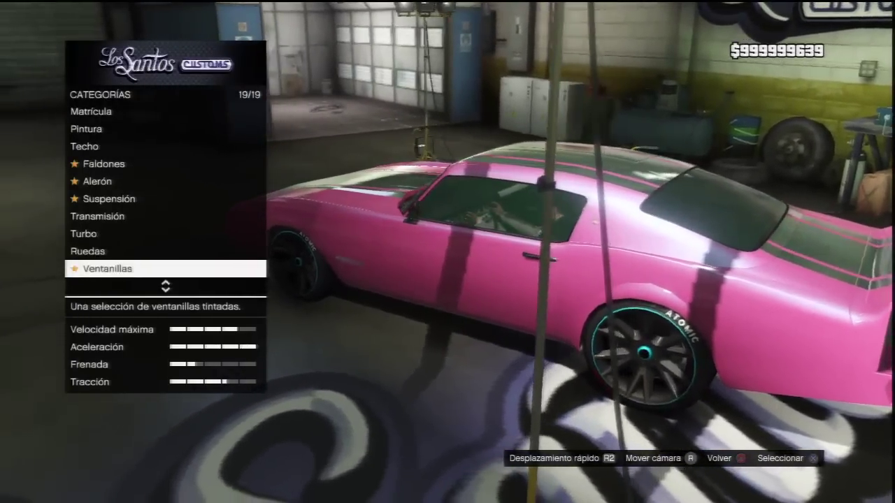
key(Escape)
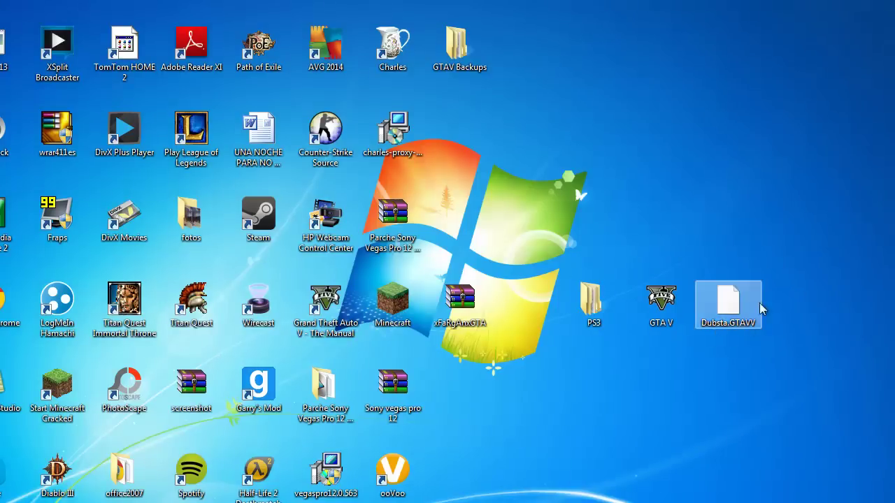
Switch to the Grand Theft Auto V Save Editor and open RAGE.SAV from PS3/SAVEDATA/BLES01807SGTA50000 on the desktop.
click(739, 319)
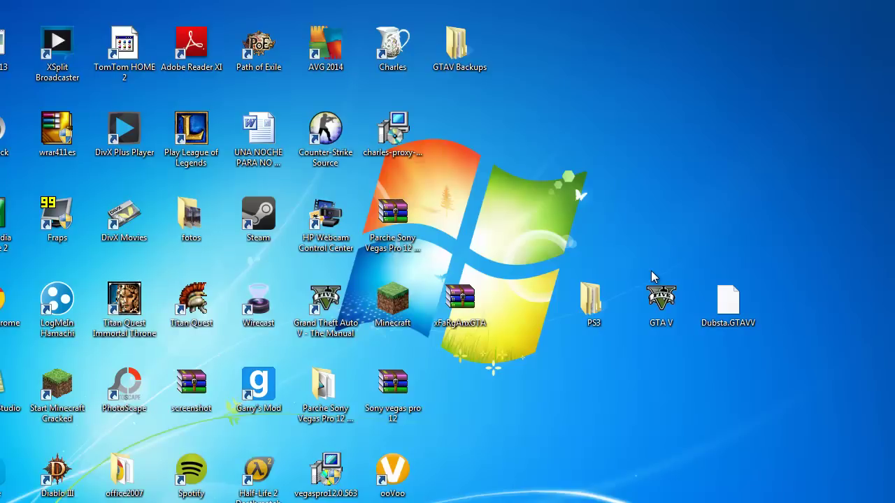
double_click(662, 308)
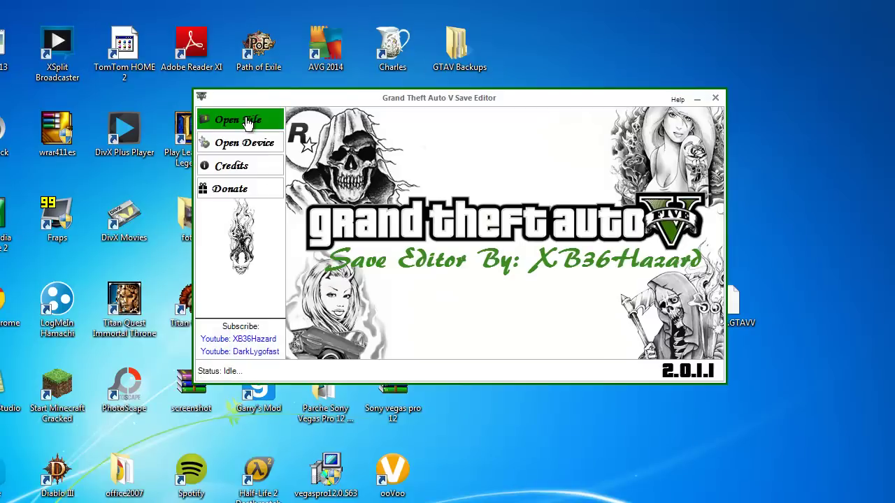
click(247, 123)
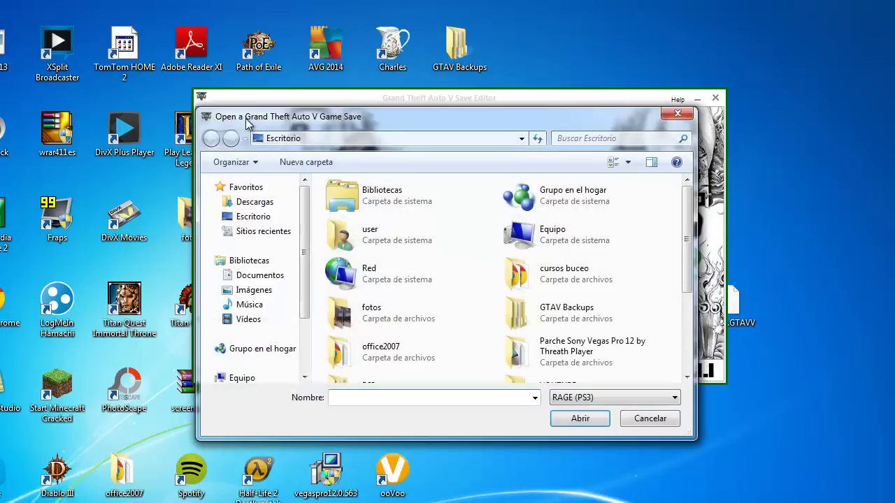
click(256, 221)
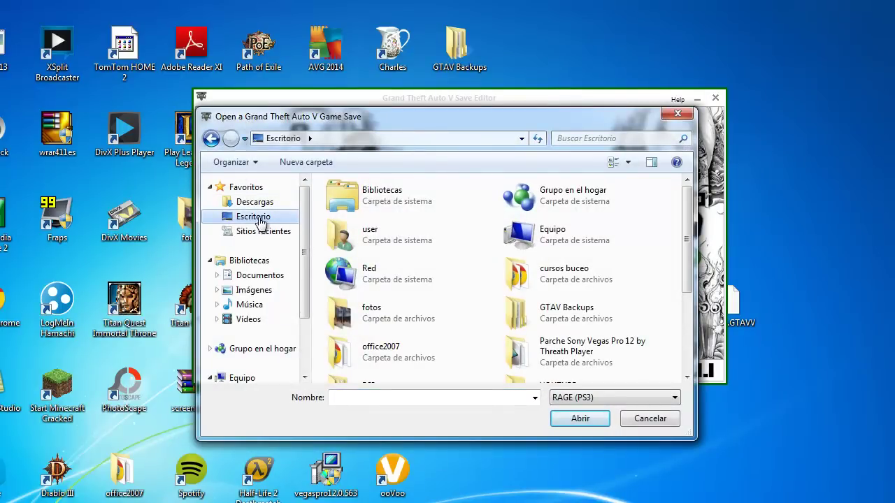
mouse_move(686, 241)
mouse_down()
mouse_move(688, 313)
mouse_move(688, 251)
mouse_up()
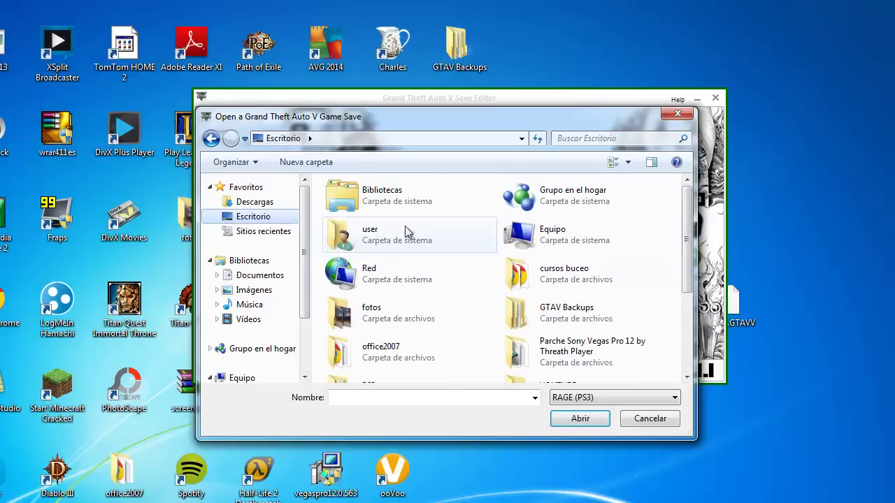
drag(688, 231, 688, 282)
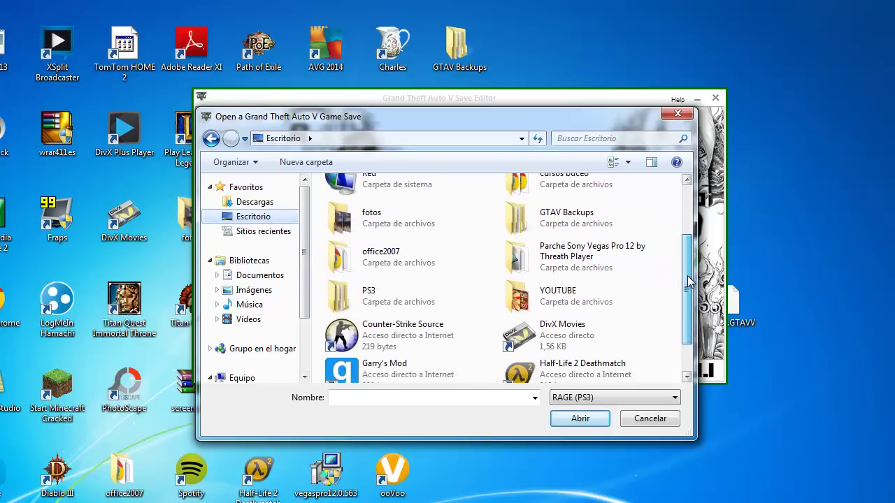
double_click(385, 293)
double_click(358, 204)
double_click(360, 207)
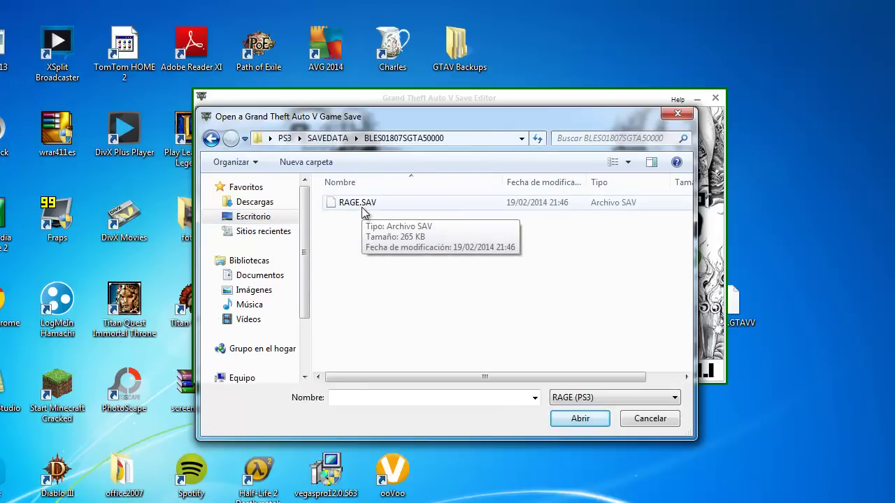
double_click(363, 205)
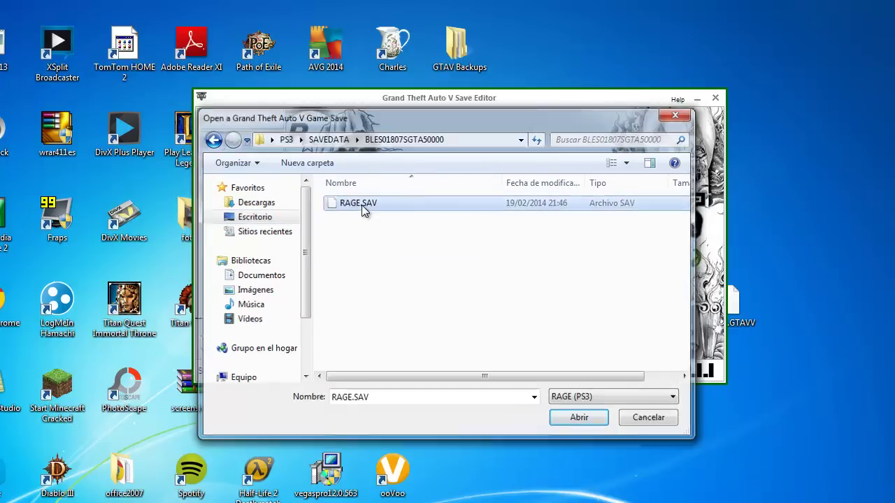
click(545, 291)
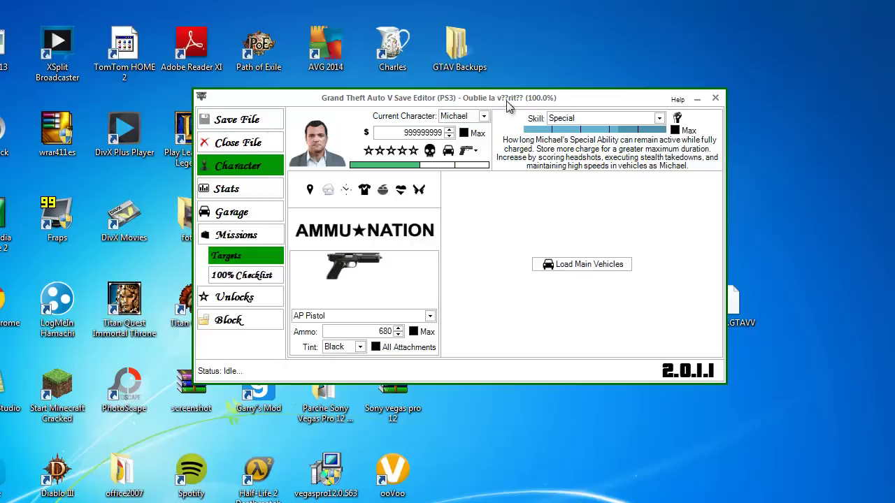
Load the vehicles of Michael's Vinewood Garage and select the Obey 9F.
drag(509, 105, 455, 110)
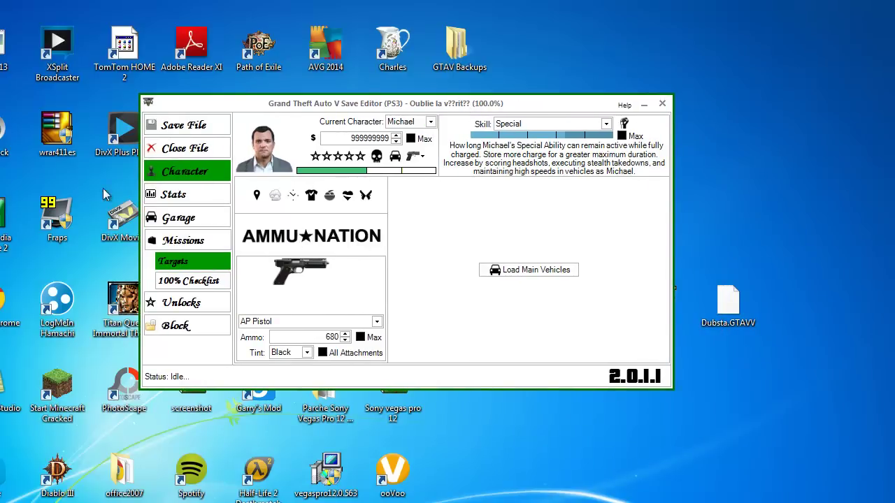
click(188, 223)
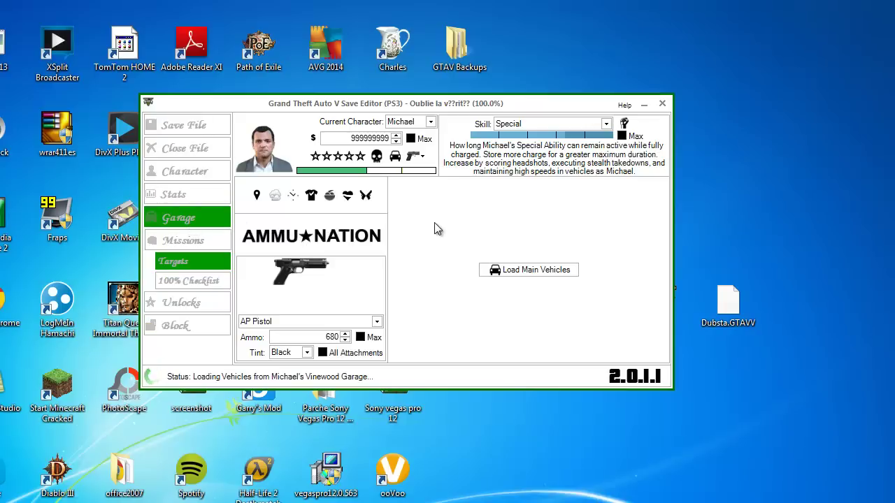
click(539, 120)
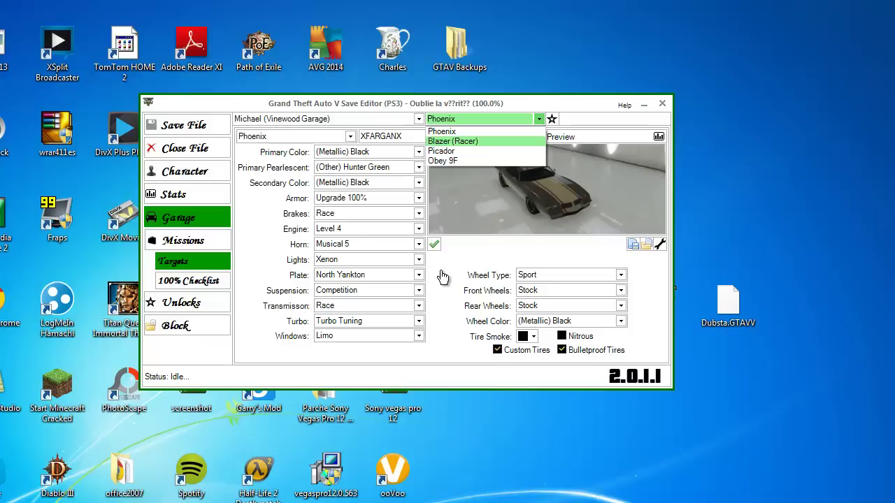
click(548, 104)
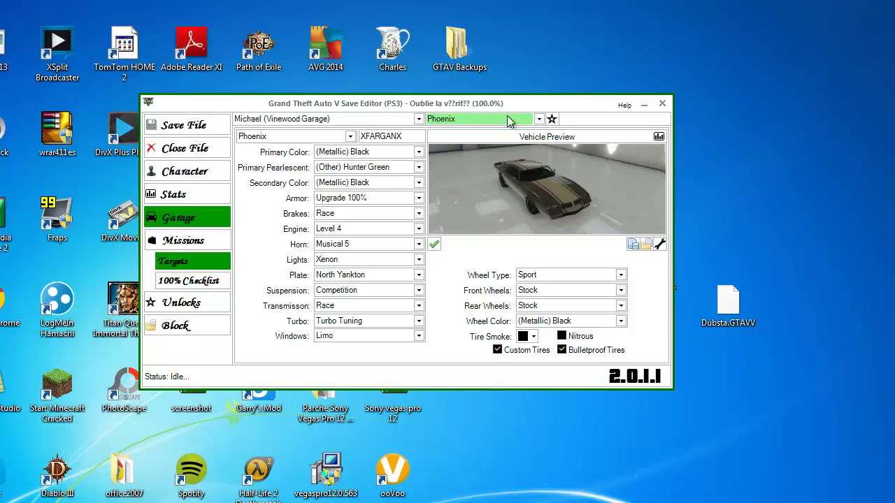
click(540, 120)
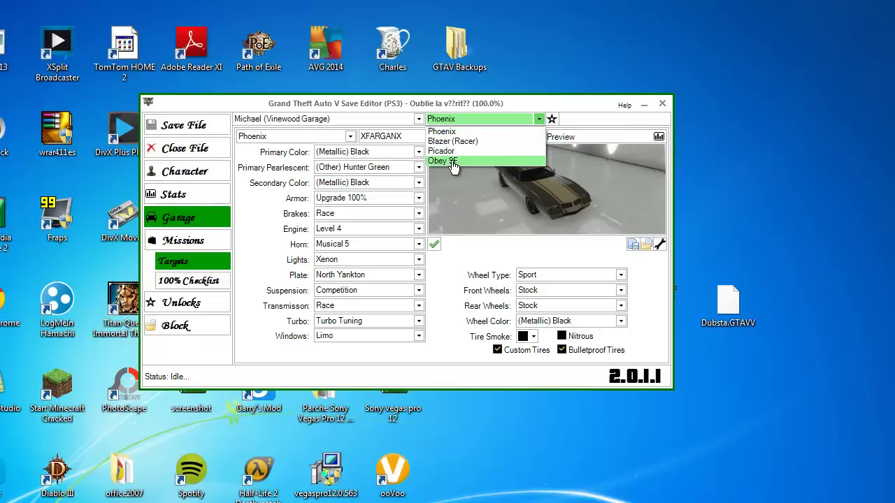
click(452, 162)
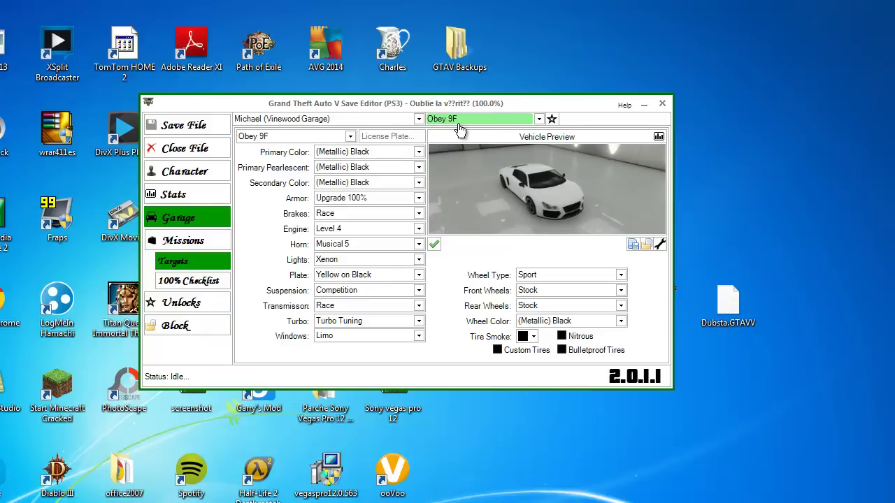
Replace the Obey 9F with the vehicle file Dubsta.GTAVV from the desktop.
click(647, 246)
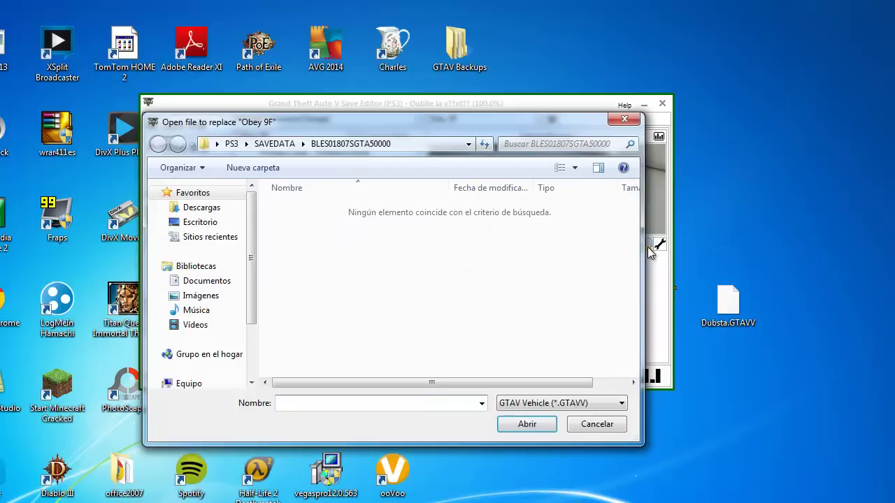
click(200, 223)
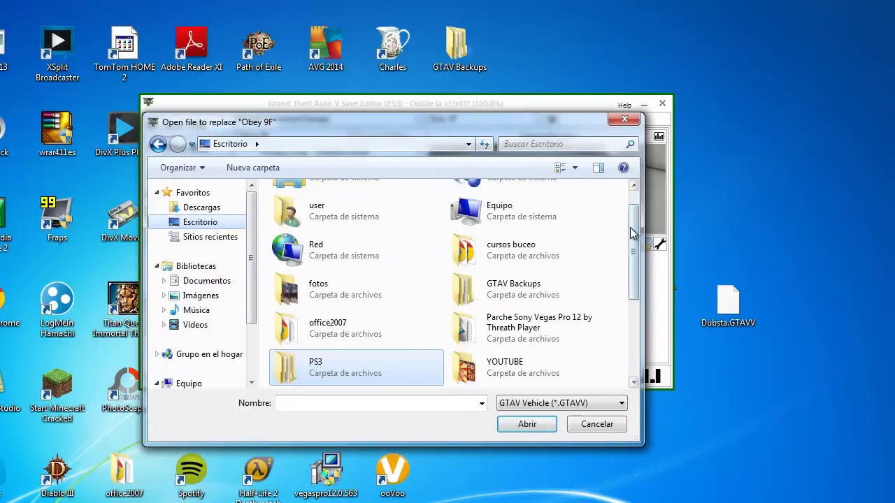
drag(630, 227, 634, 304)
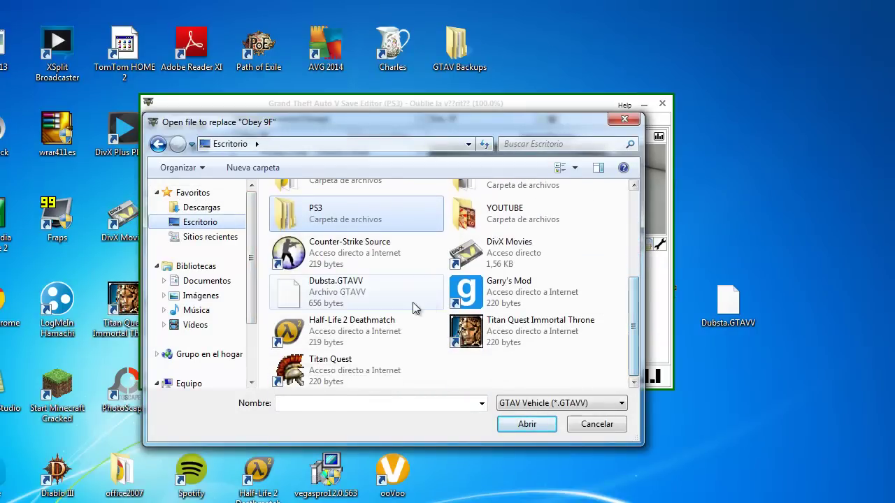
double_click(360, 304)
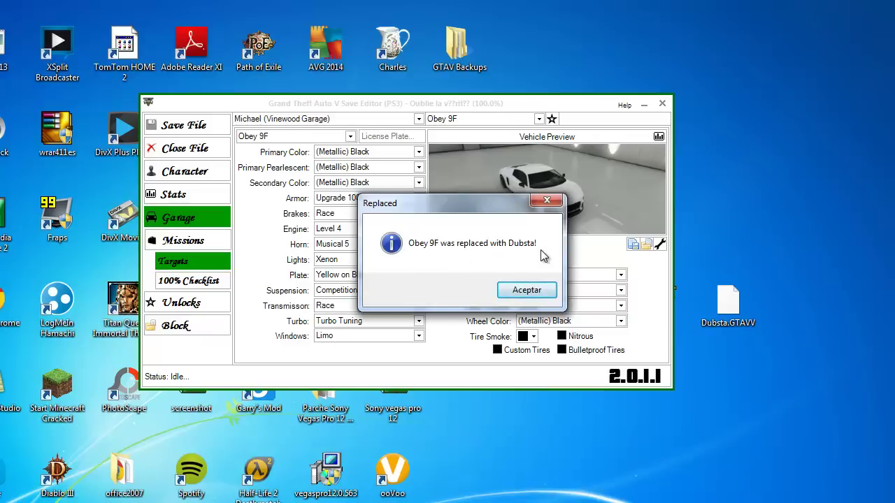
click(526, 290)
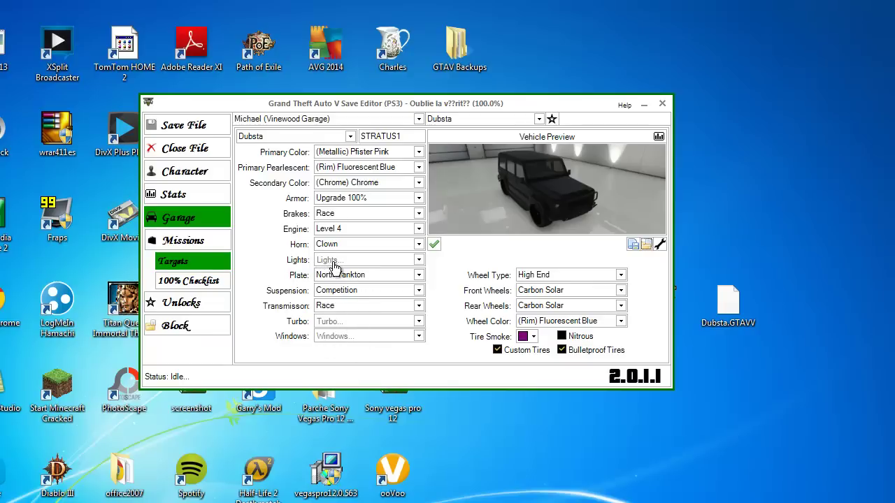
Examine the Phoenix's turbo and window settings for comparison and return to the Dubsta.
click(538, 121)
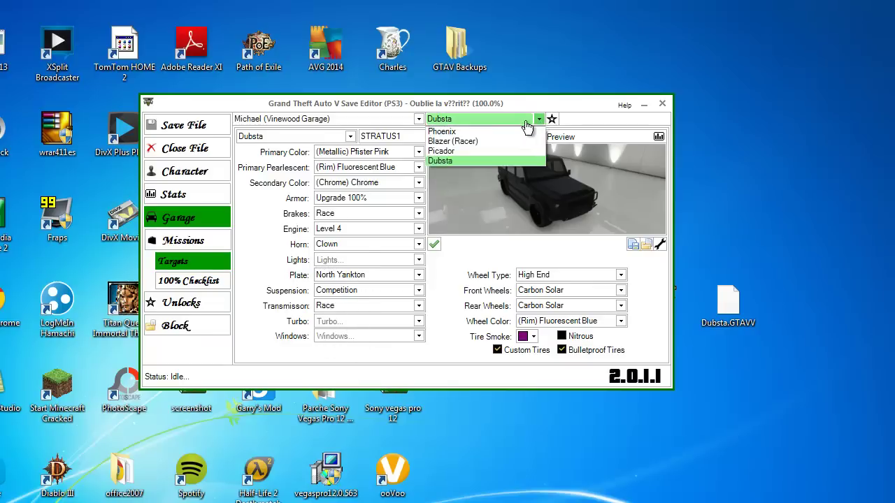
click(476, 132)
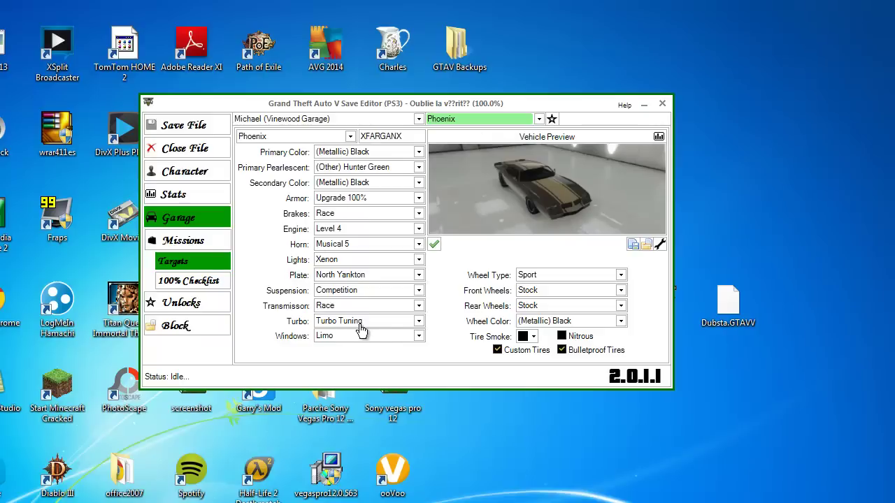
click(419, 322)
click(419, 332)
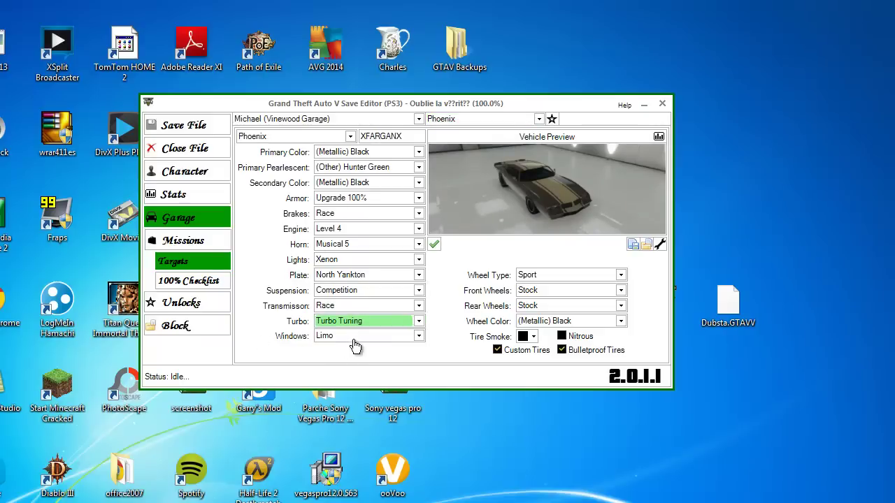
click(539, 118)
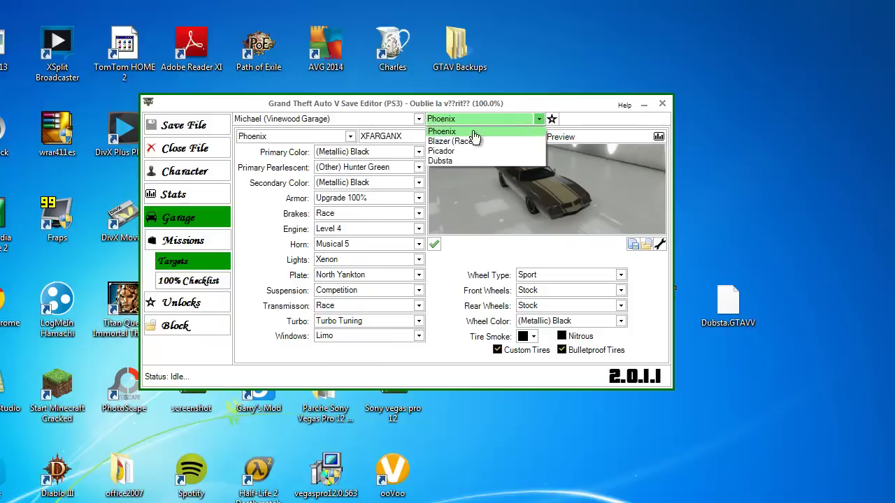
click(439, 160)
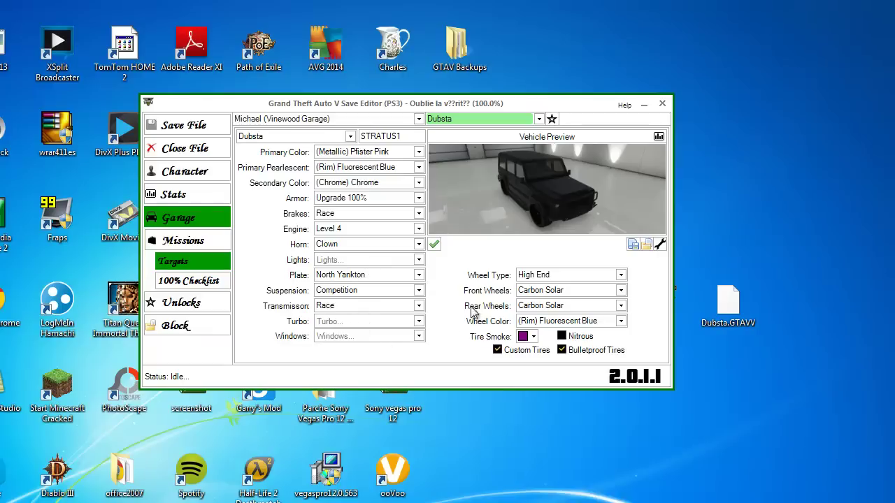
Change the imported Dubsta's vehicle model to Phoenix in Michael's Vinewood Garage.
click(350, 137)
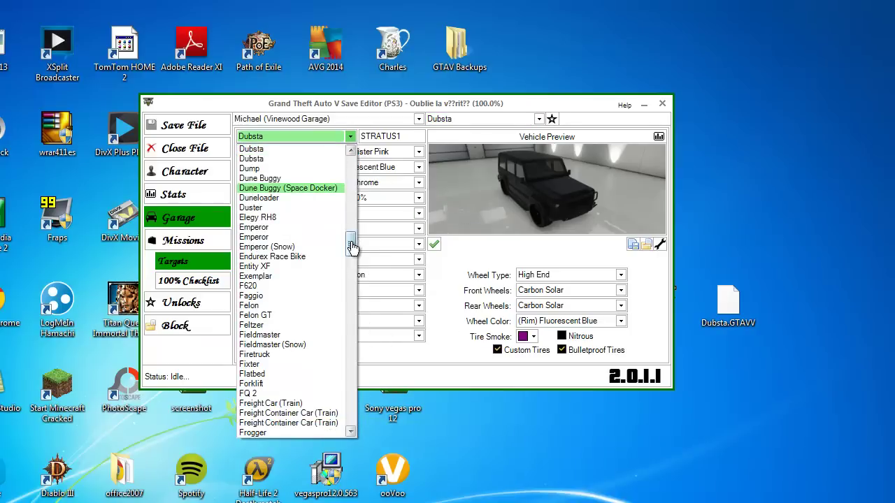
drag(351, 246, 352, 312)
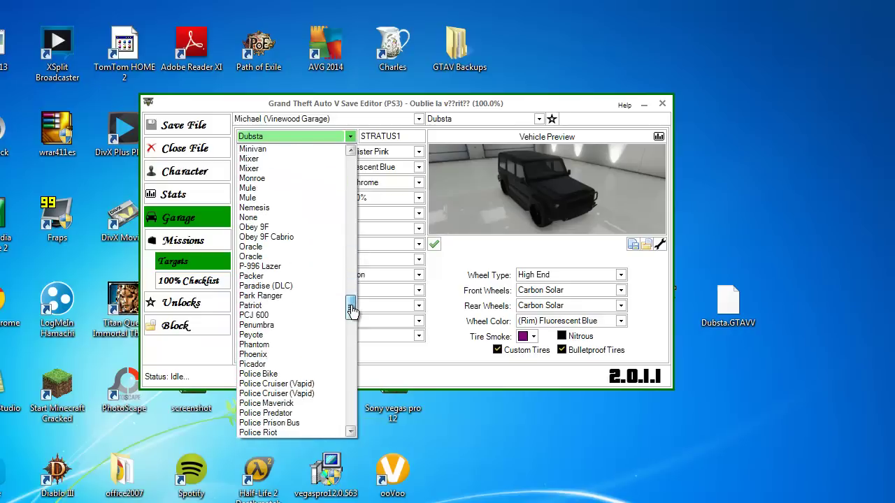
click(269, 362)
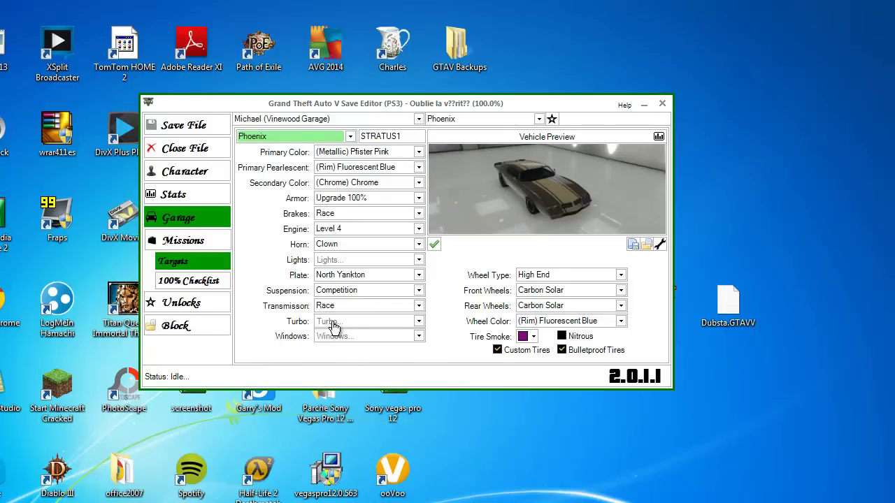
Examine the settings of the garage's other Phoenix for comparison and return to the modded Phoenix with plate STRATUS1.
click(540, 119)
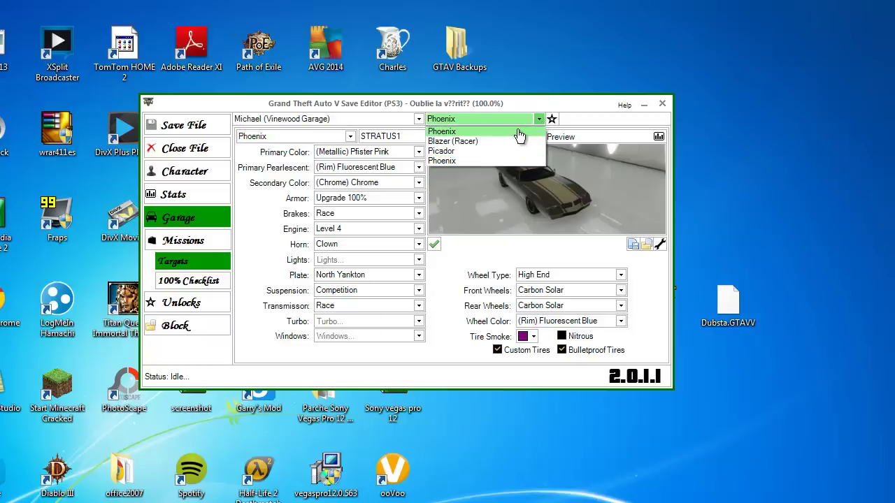
click(502, 140)
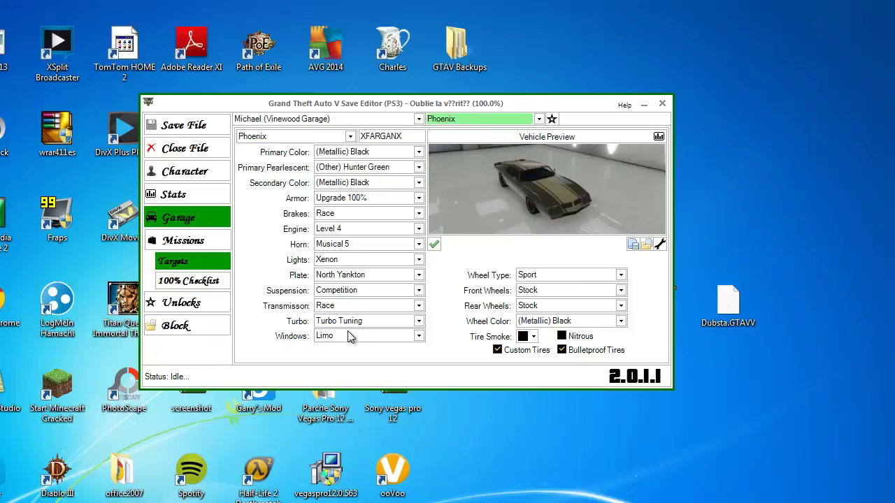
click(540, 121)
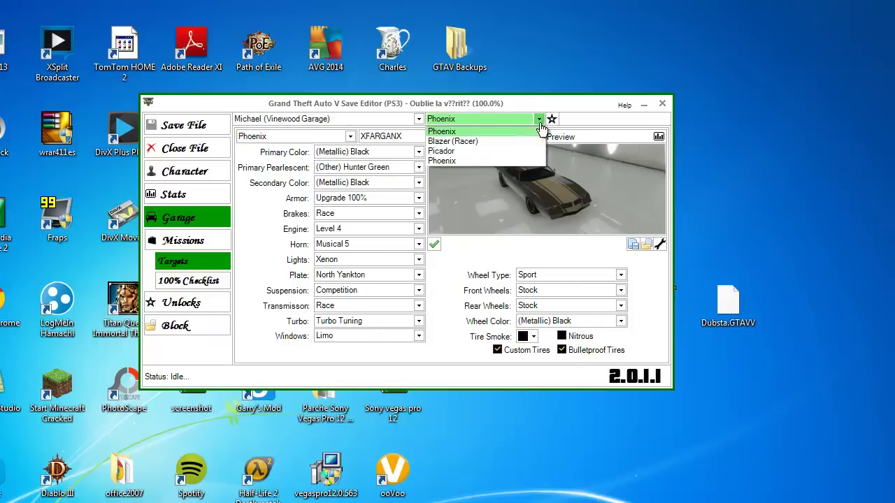
click(461, 161)
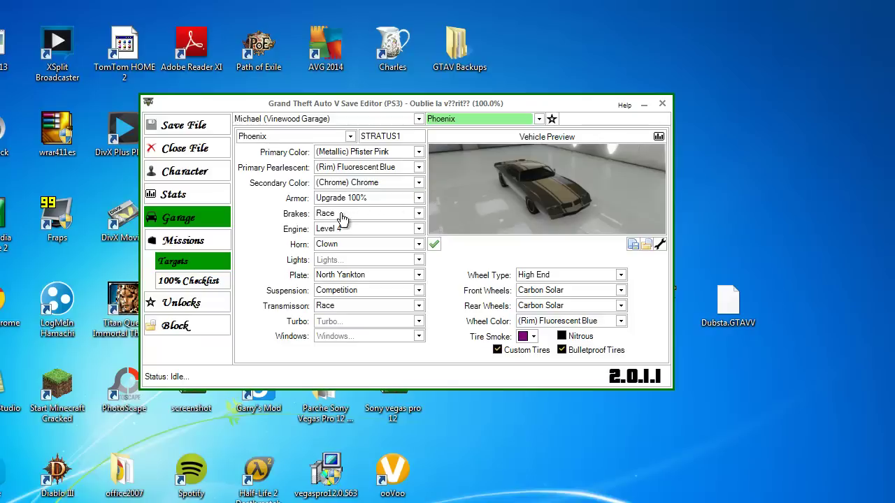
Set the modded Phoenix's plate text to XFARGANX and enable Nitrous for it.
drag(407, 135, 367, 137)
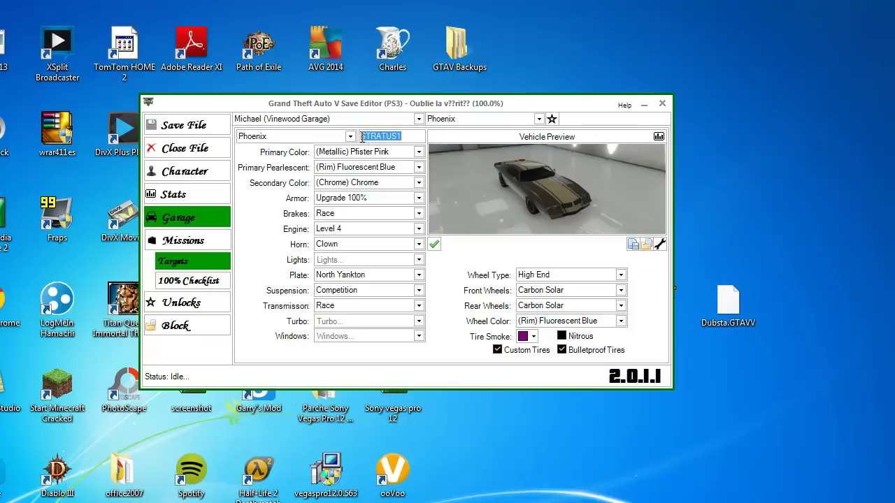
key(BackSpace)
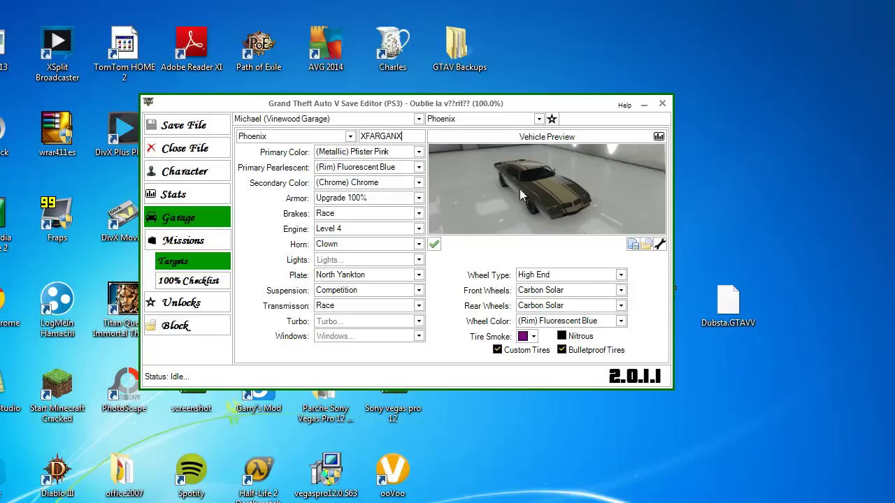
click(562, 337)
click(351, 137)
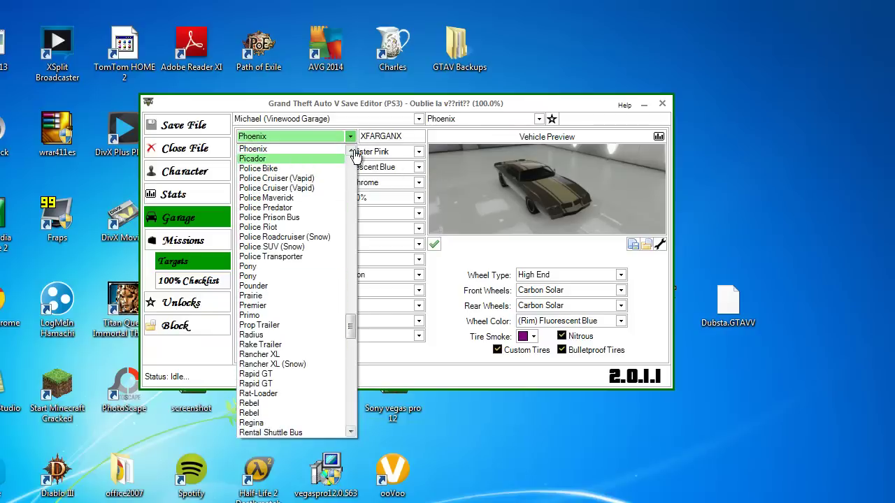
click(348, 136)
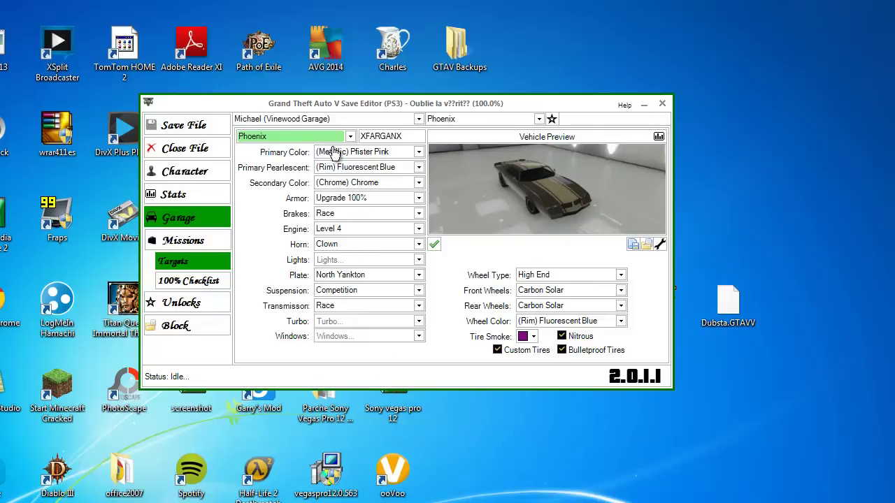
Save the modified save file, dismiss the confirmation and close the save editor.
click(198, 127)
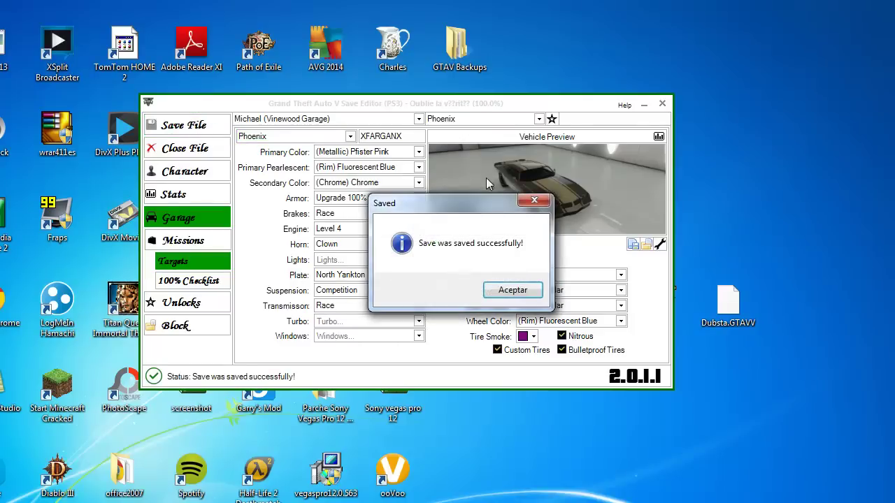
click(514, 291)
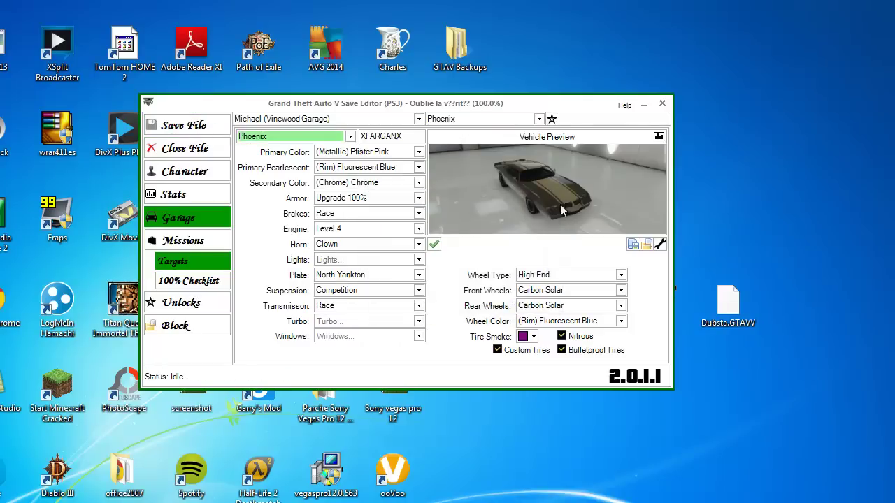
click(662, 103)
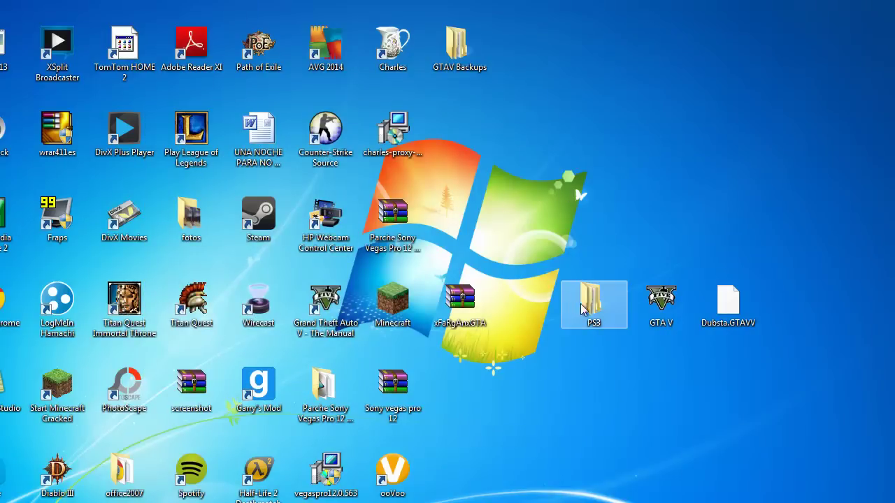